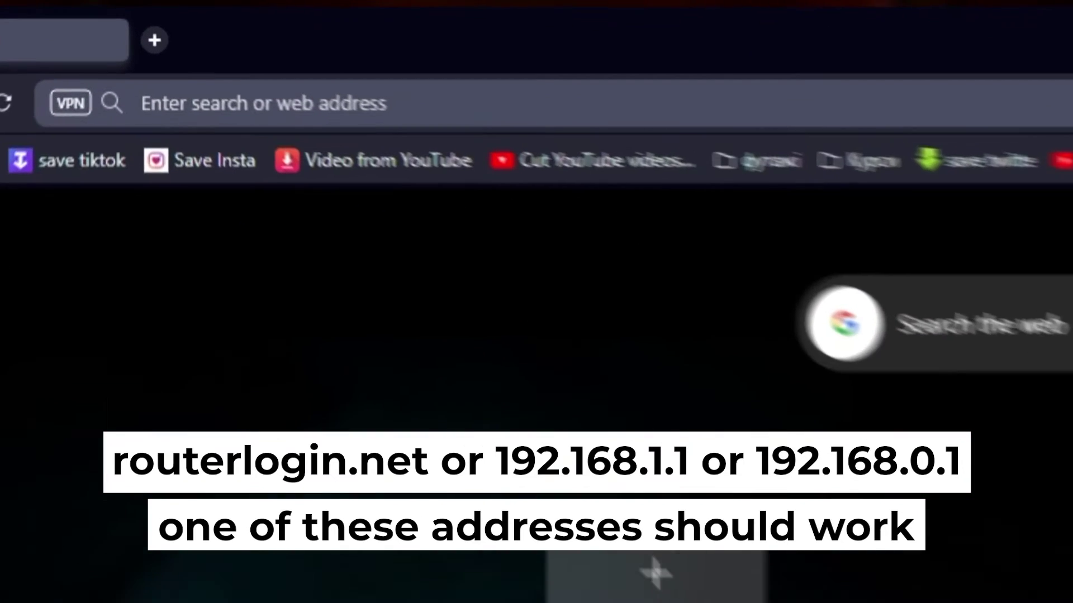
# Load the router's setup page at 192.168.1.1 in Opera, dropping the autocompleted /index.htm suffix
pyautogui.write('192.')
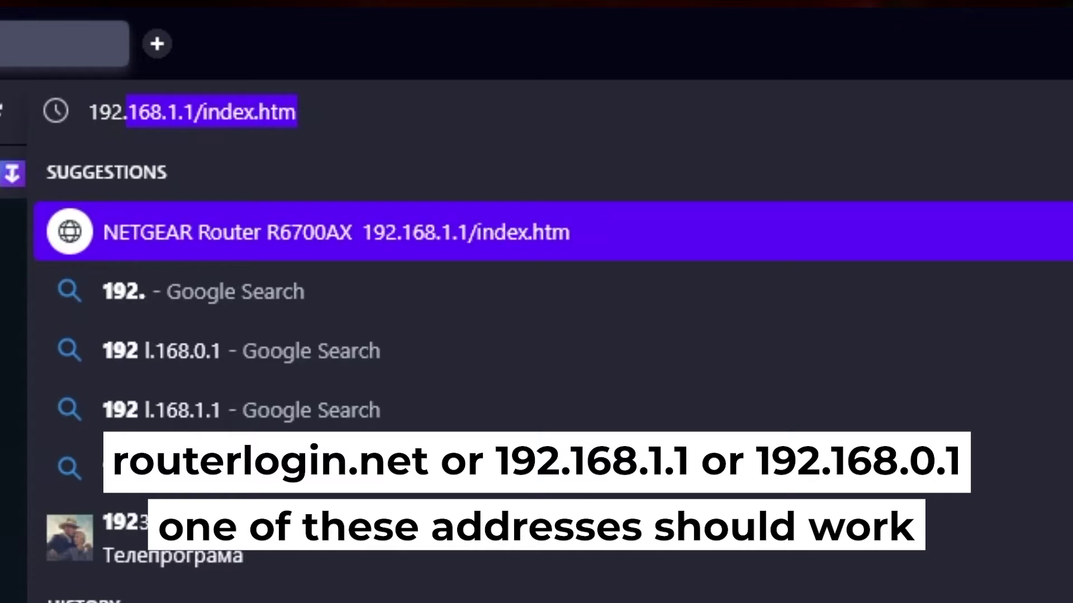
pyautogui.write('168.1.')
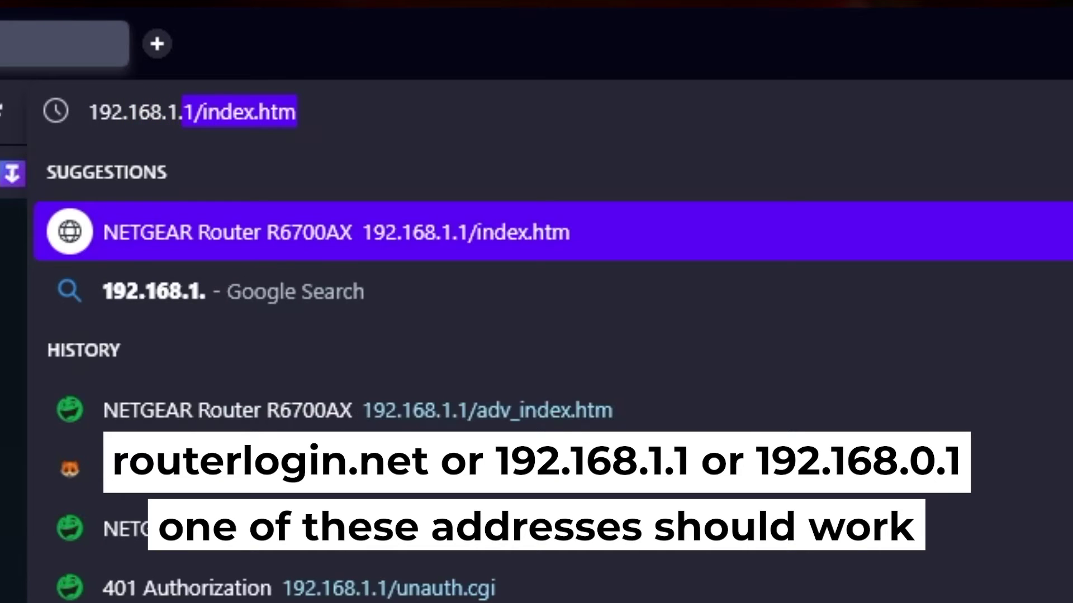
pyautogui.write('1')
pyautogui.press('Delete')
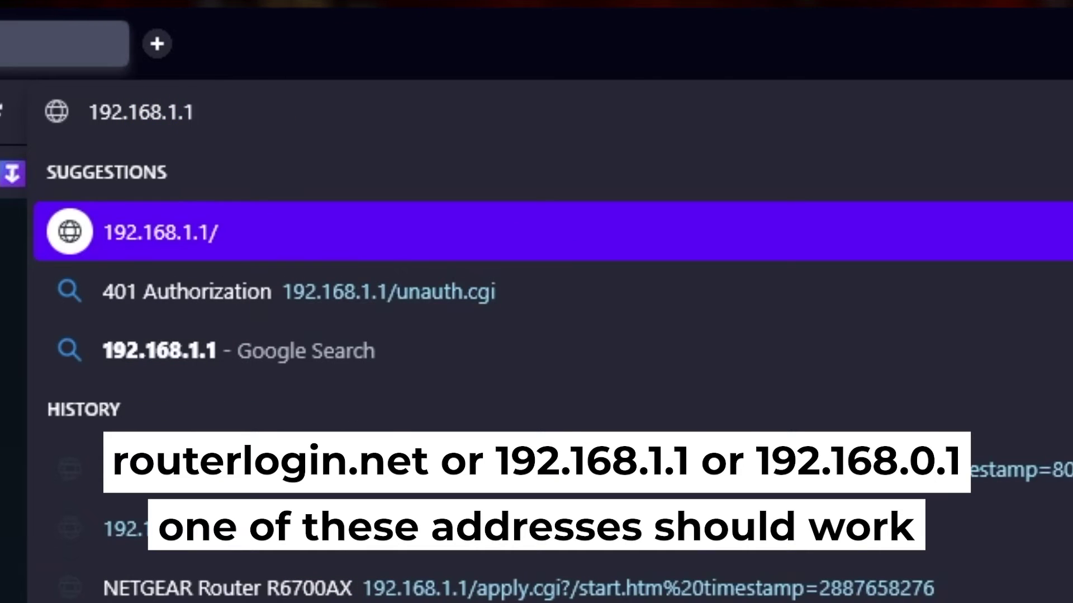
pyautogui.press('Return')
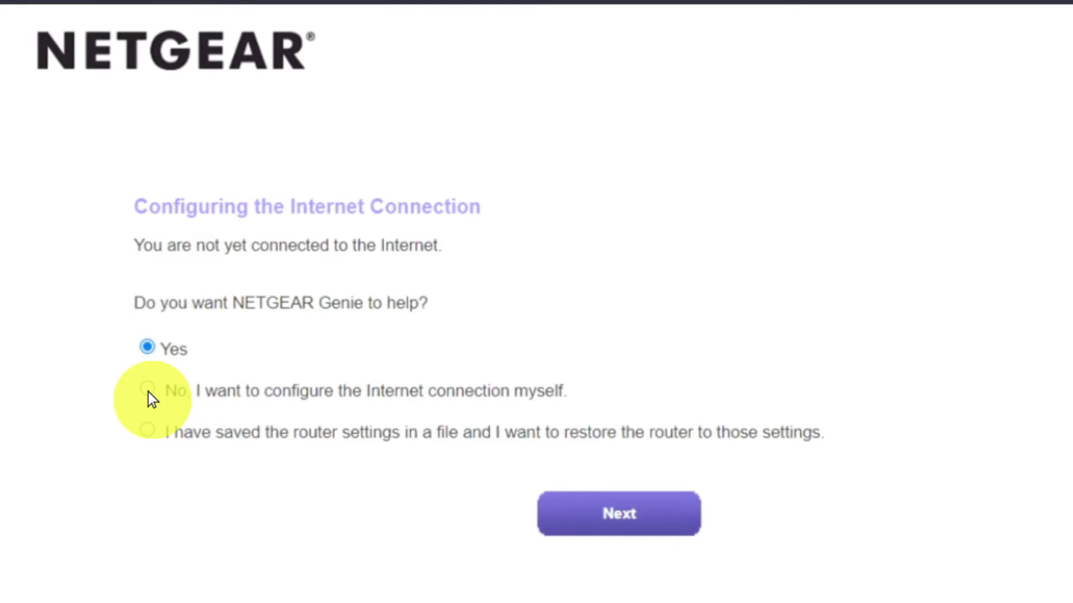
# Choose to configure the Internet connection yourself and confirm past the warning
pyautogui.click(149, 391)
pyautogui.click(575, 514)
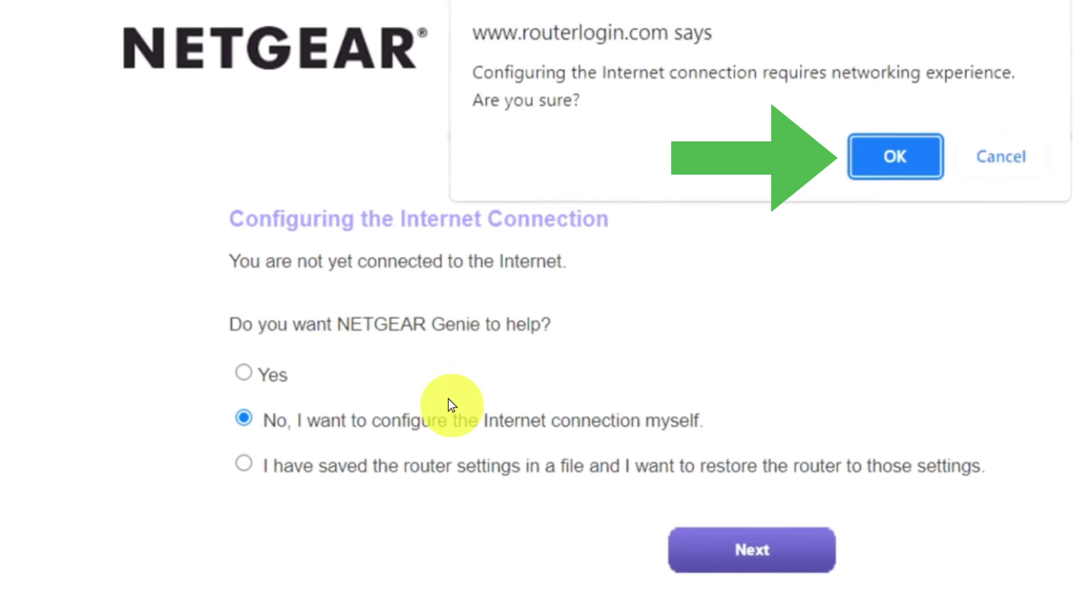
pyautogui.click(879, 156)
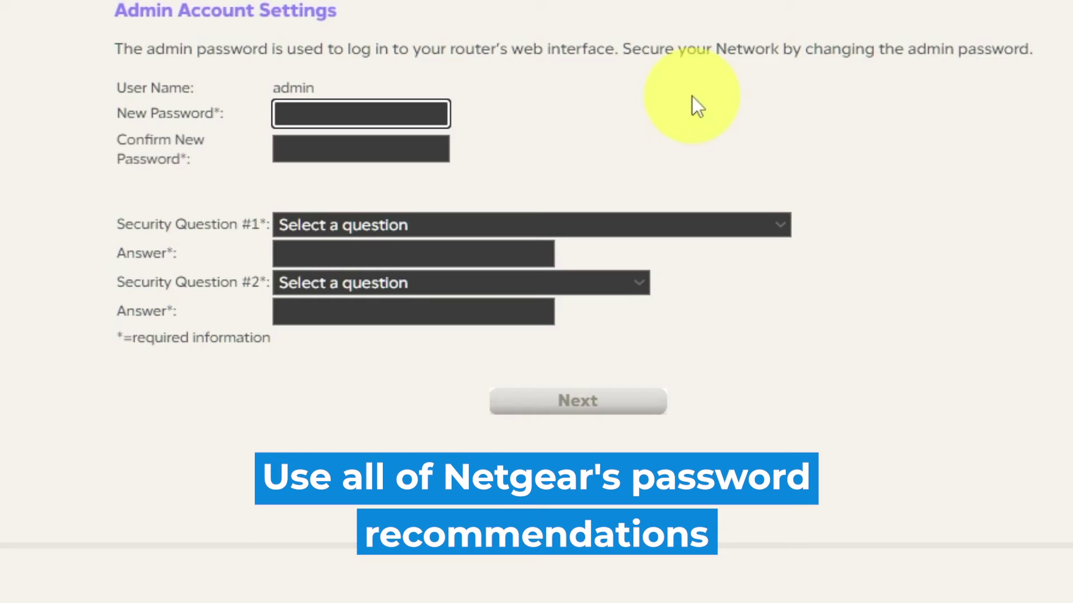
# Set a new admin password and answer two security questions, starting with a NETGEAR product question
pyautogui.write('P')
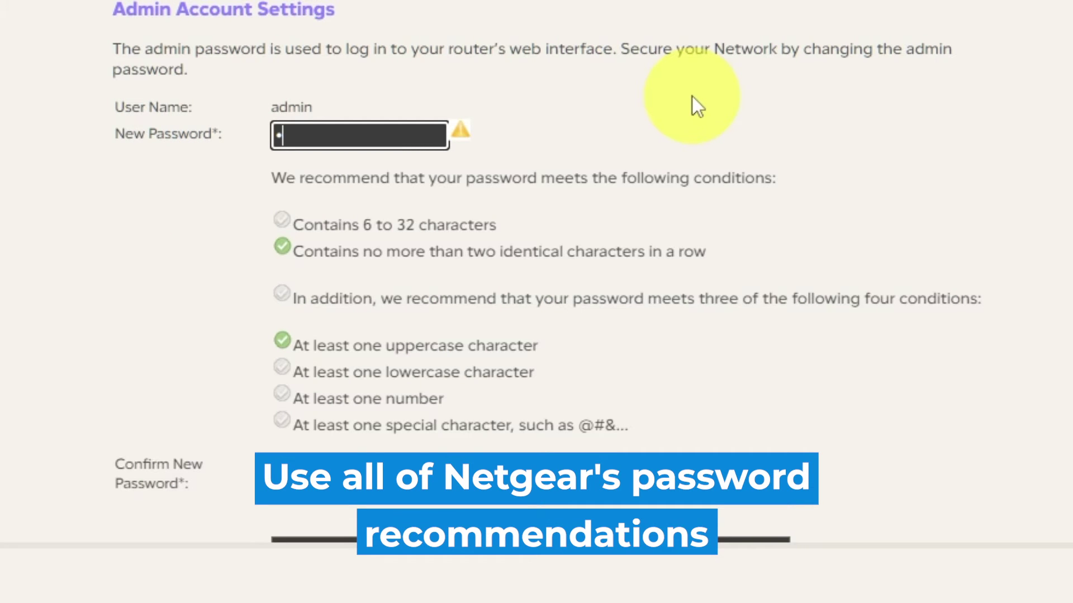
pyautogui.write('********')
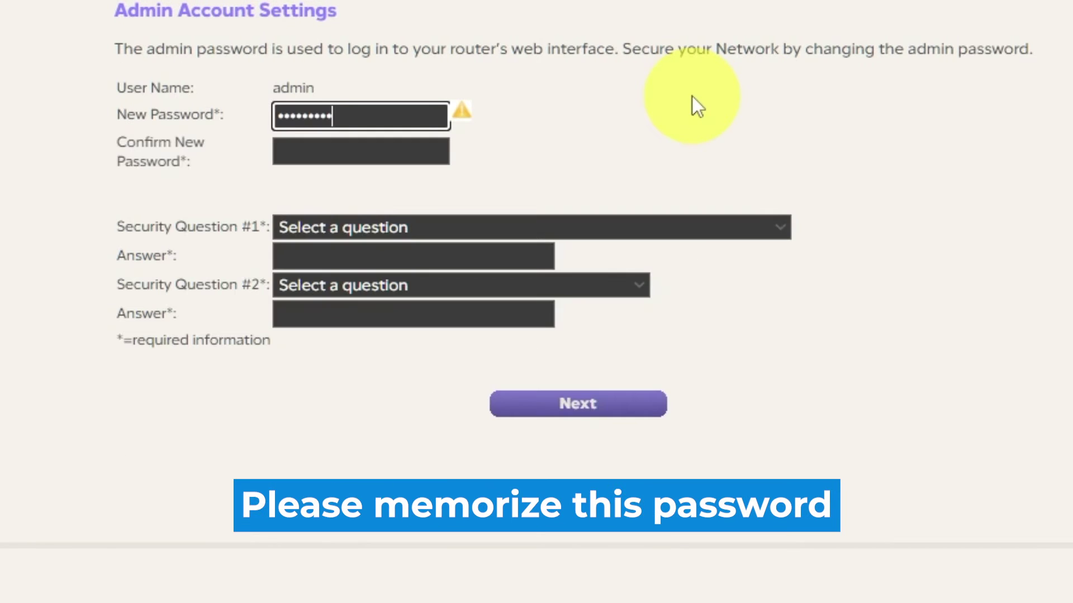
pyautogui.write('**')
pyautogui.click(426, 148)
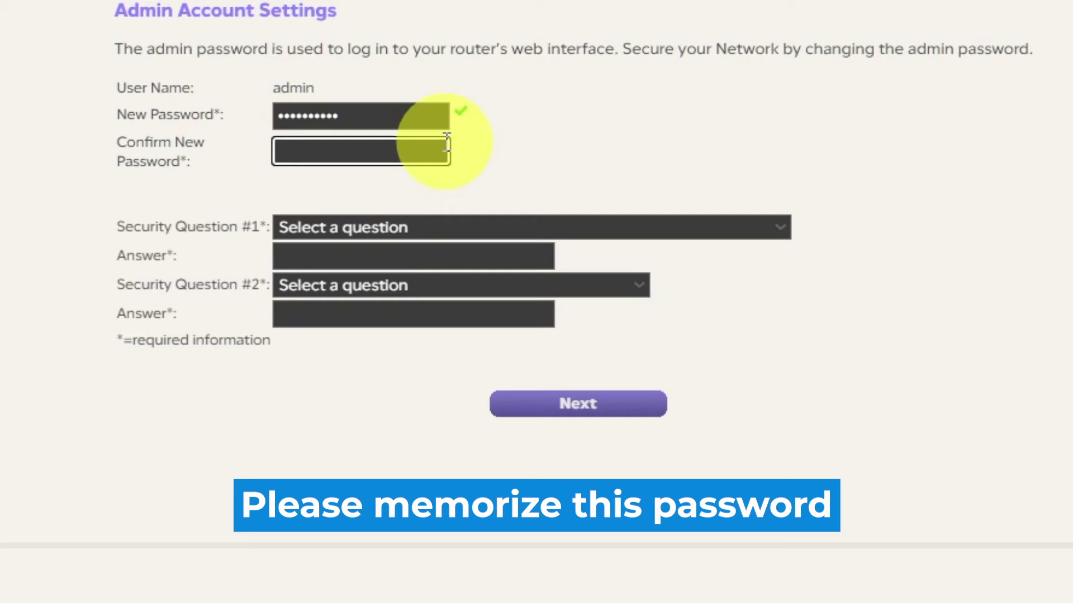
pyautogui.write('***********')
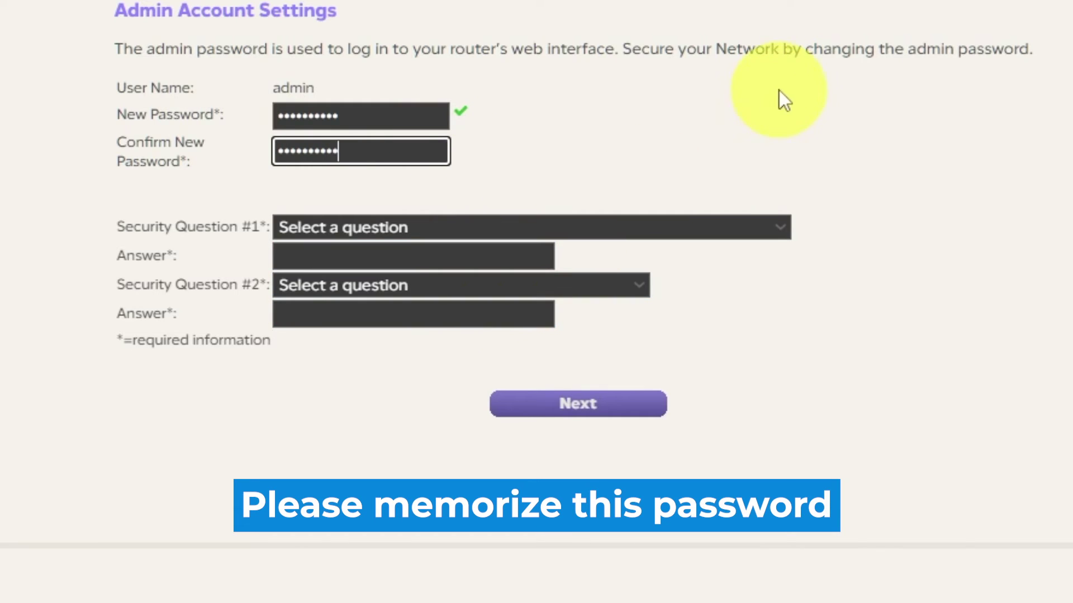
pyautogui.click(780, 228)
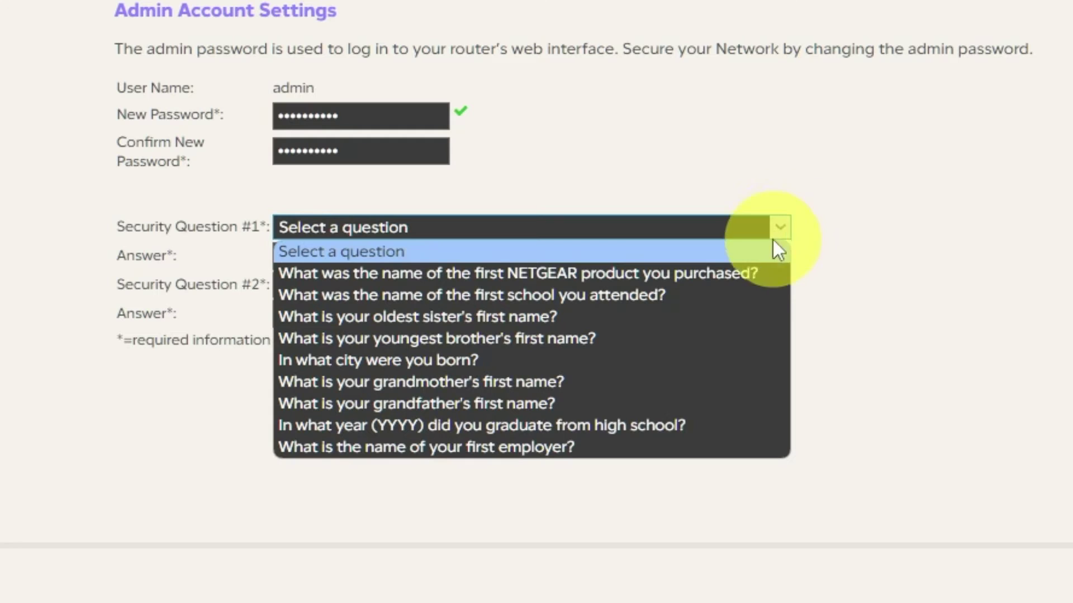
pyautogui.click(749, 273)
pyautogui.click(456, 258)
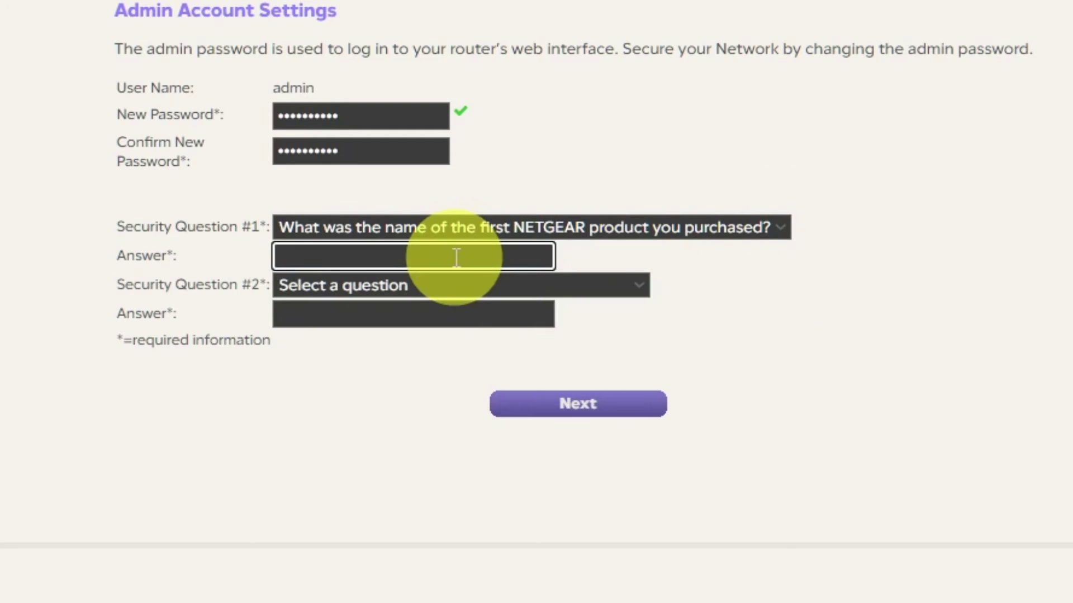
pyautogui.click(642, 286)
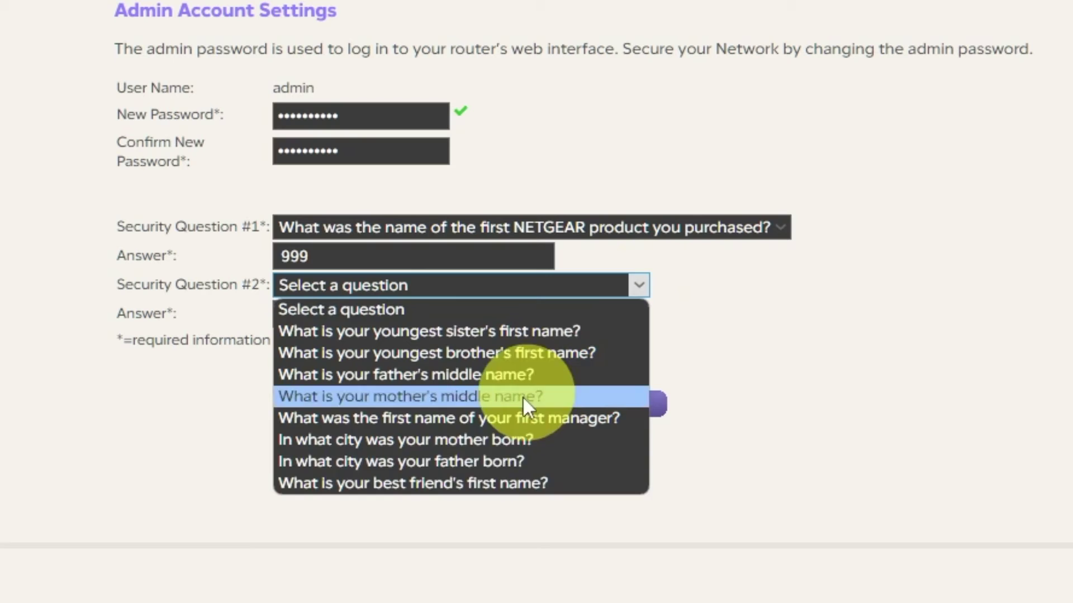
pyautogui.click(467, 482)
pyautogui.click(441, 313)
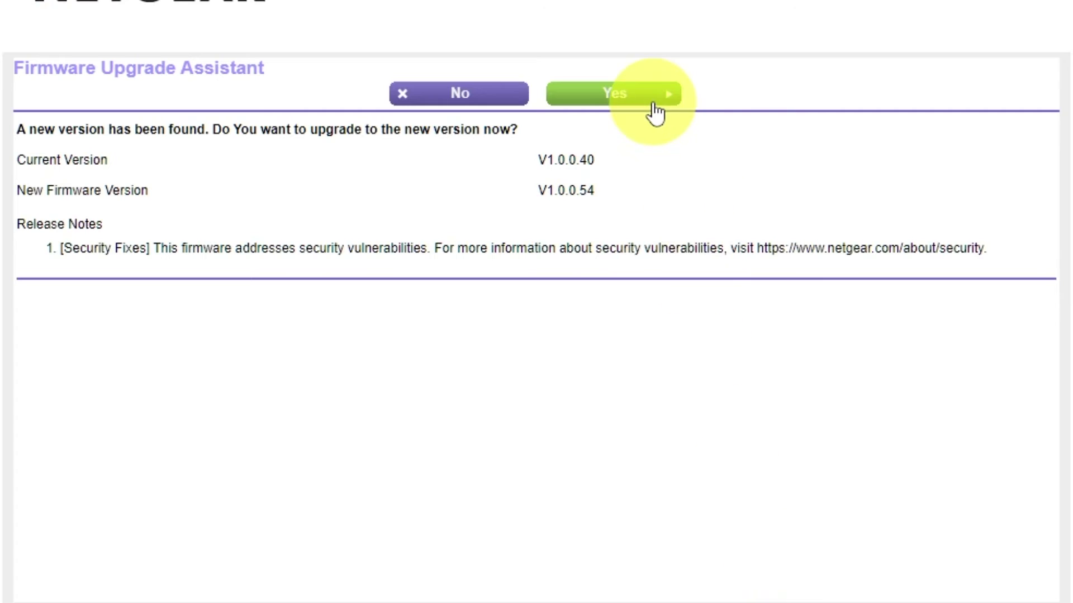
# Accept the firmware upgrade from V1.0.0.40 to V1.0.0.54
pyautogui.click(653, 100)
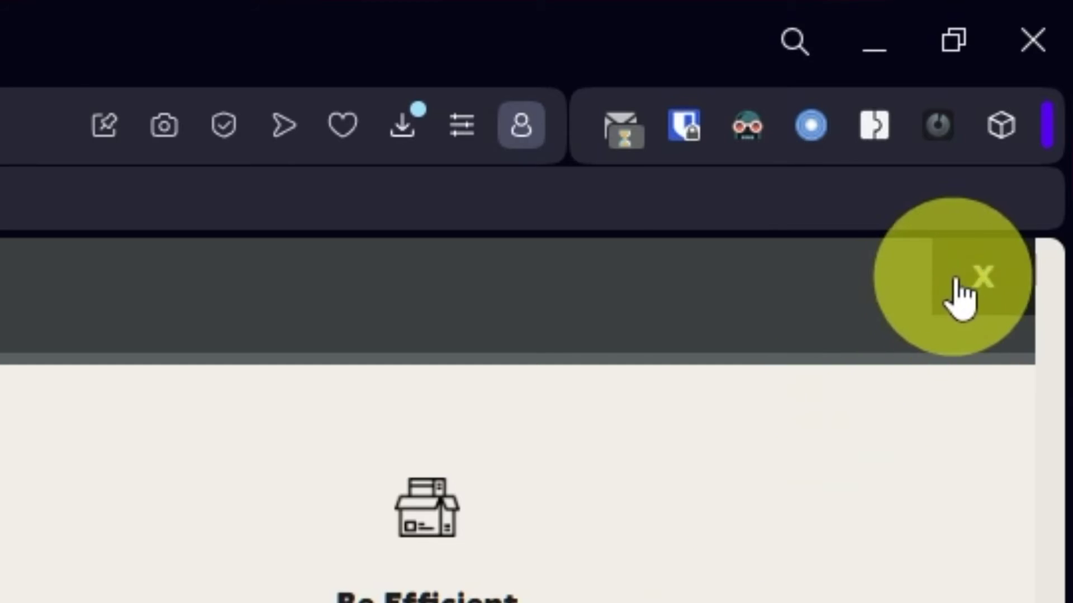
# Dismiss the NETGEAR site overlay and sign back in at 192.168.1.1 with the admin credentials
pyautogui.click(983, 282)
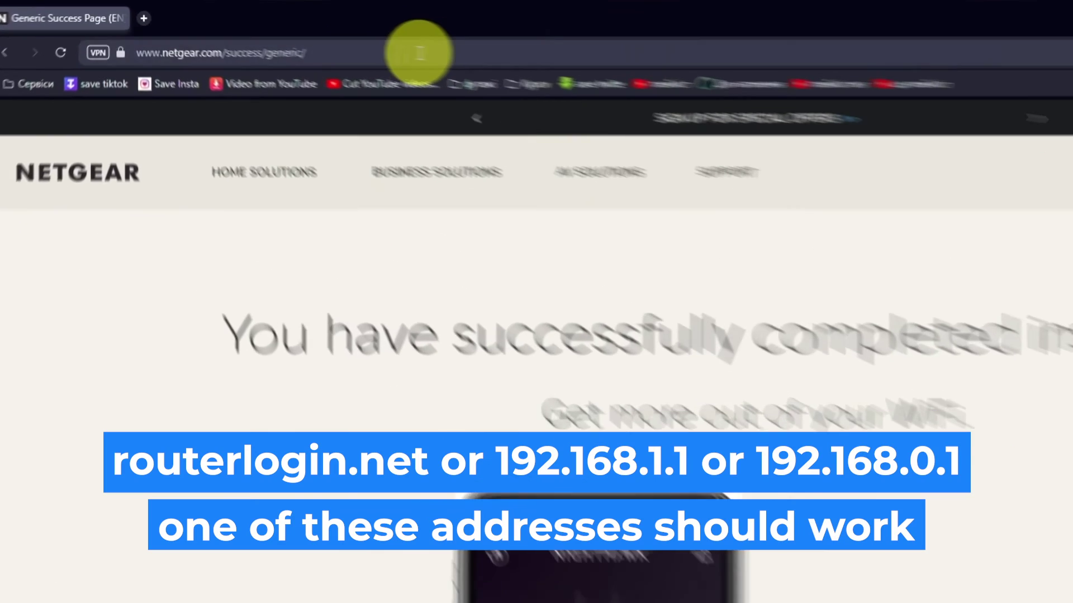
pyautogui.click(420, 53)
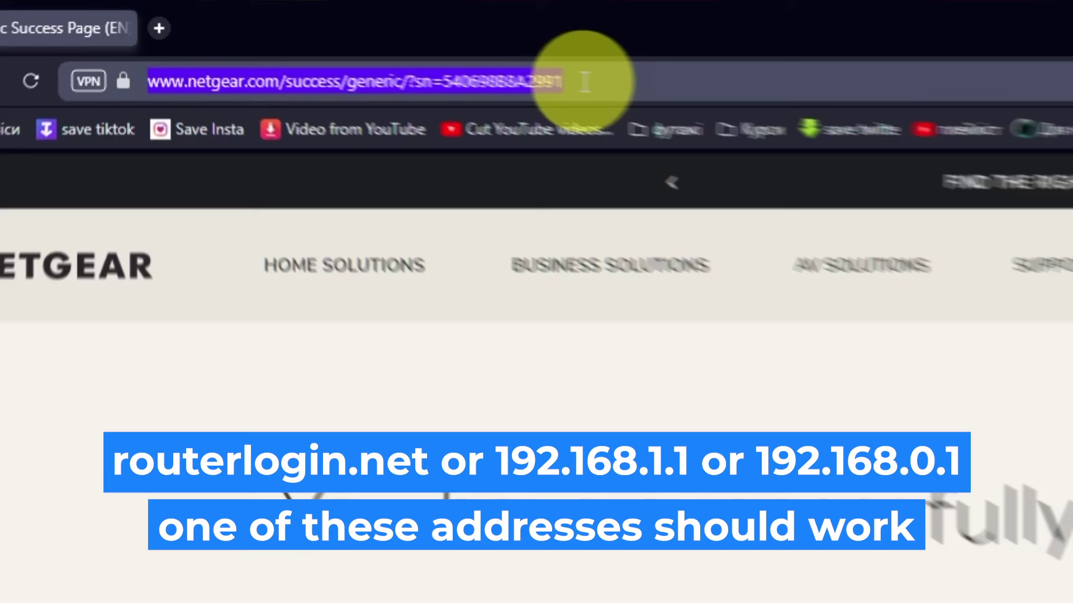
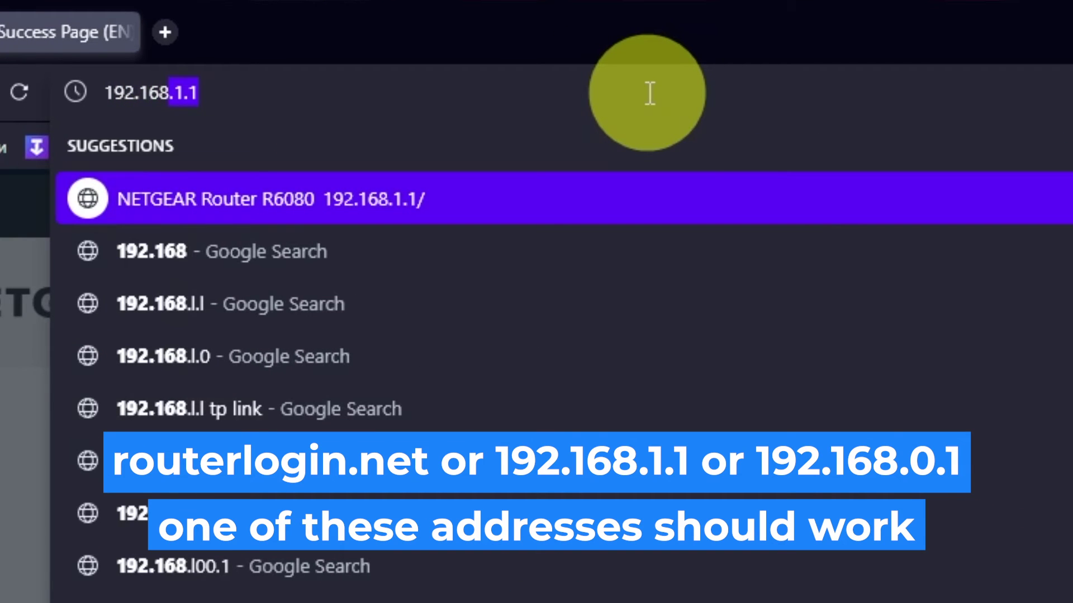
pyautogui.press('Return')
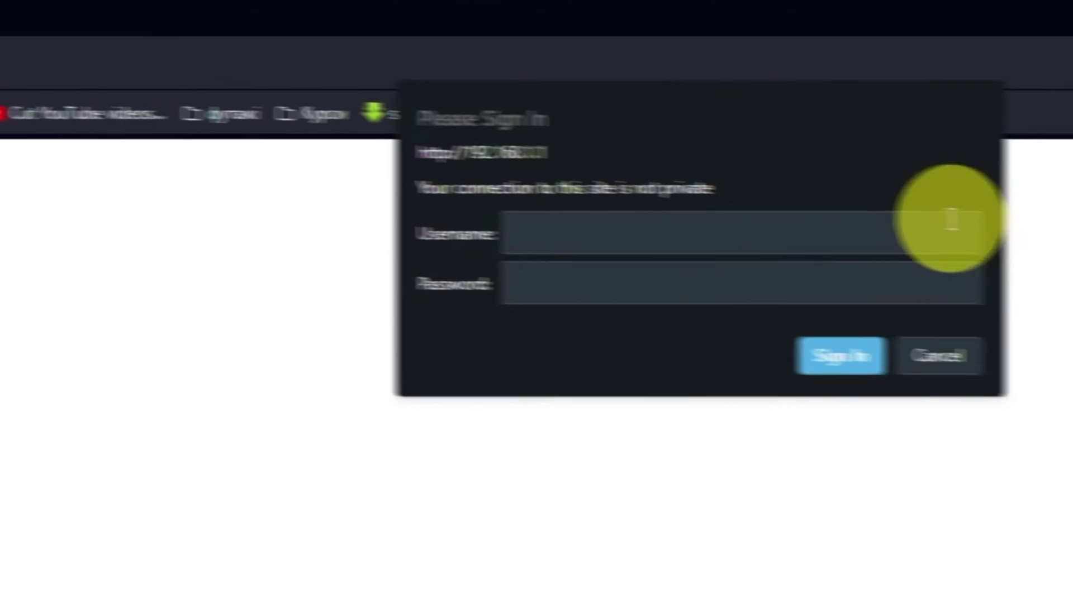
pyautogui.press('Tab')
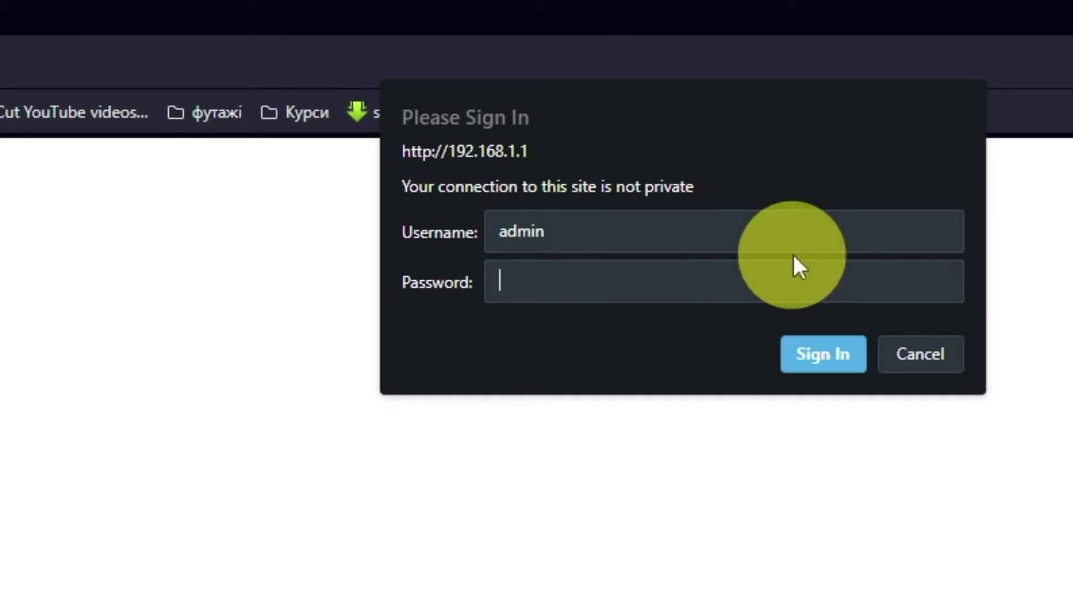
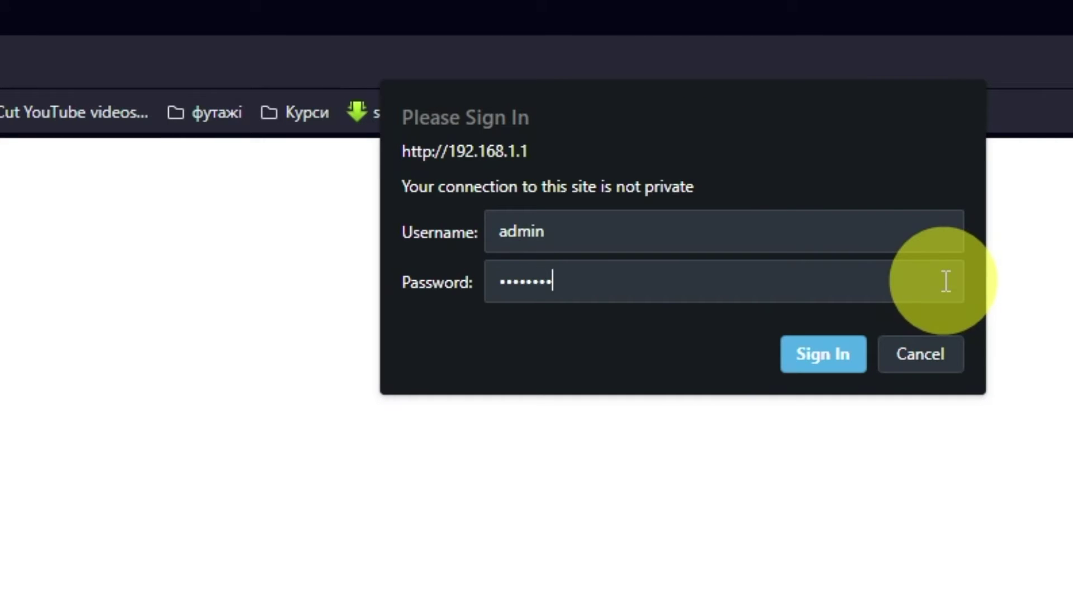
pyautogui.click(836, 351)
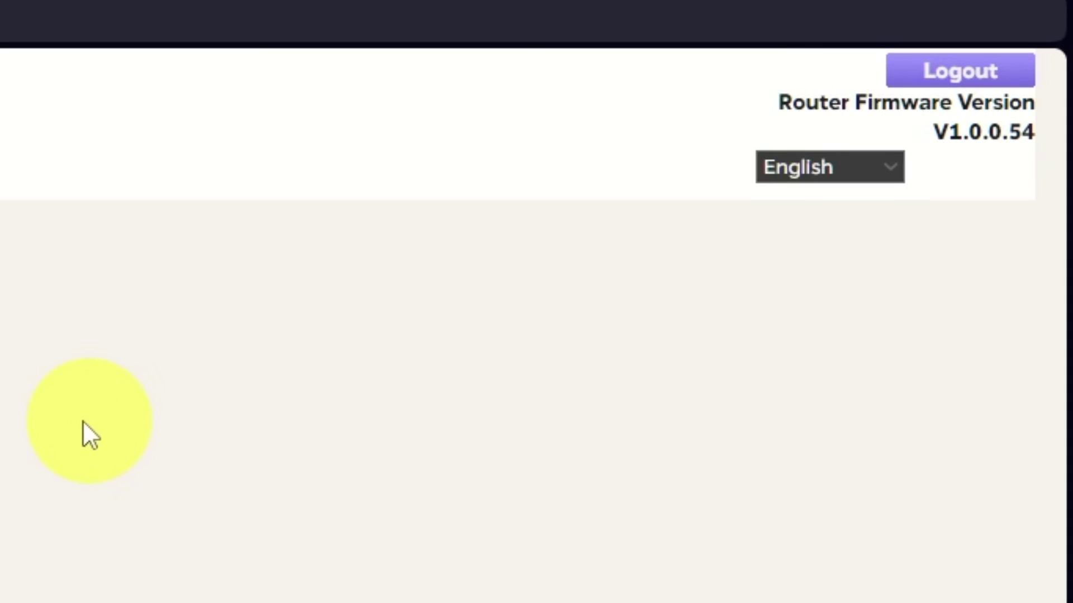
# Keep the interface language as English and switch to the ADVANCED home page
pyautogui.click(896, 166)
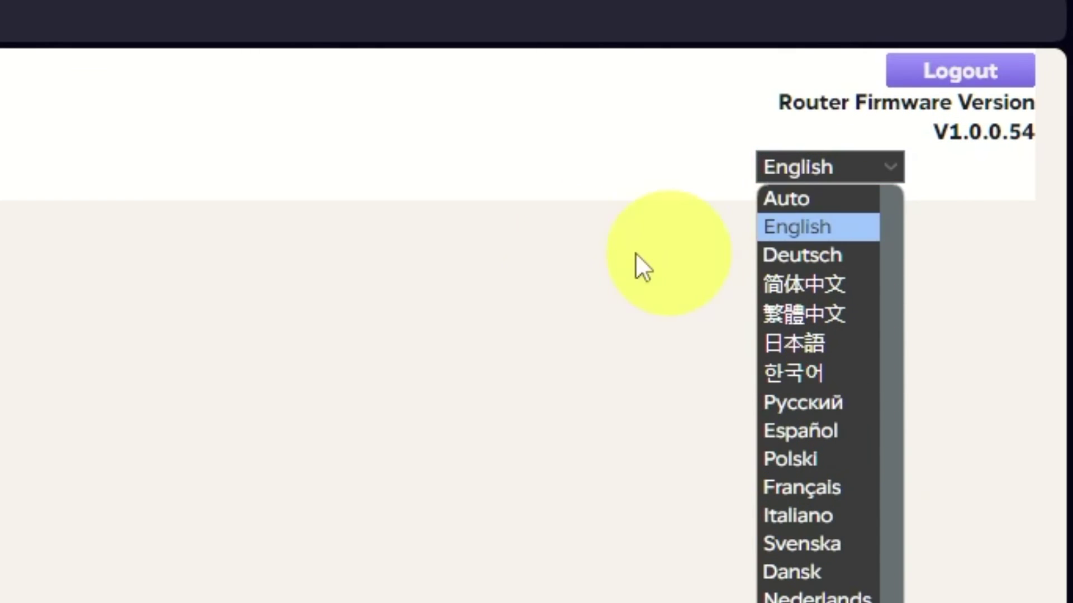
pyautogui.click(313, 280)
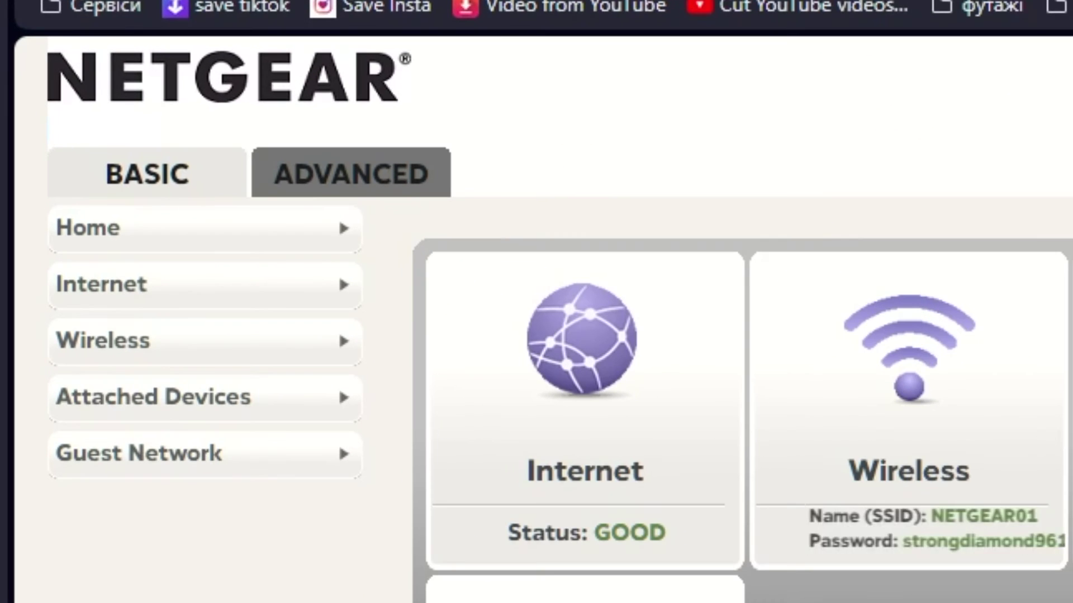
pyautogui.click(400, 179)
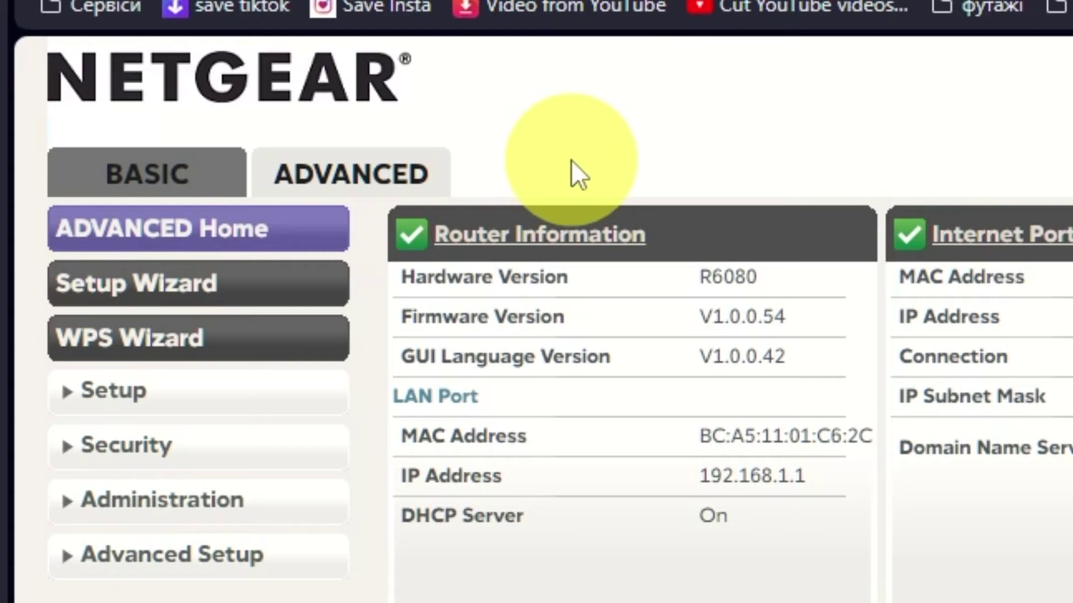
# Run the Setup Wizard, choosing manual configuration to reach the Internet Setup form
pyautogui.click(276, 284)
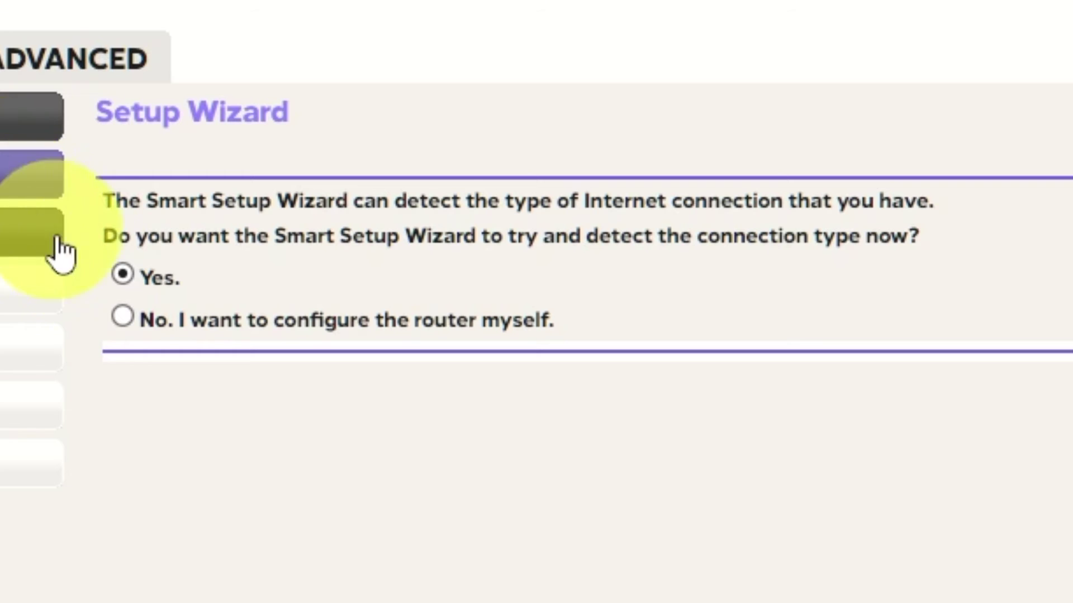
pyautogui.click(122, 316)
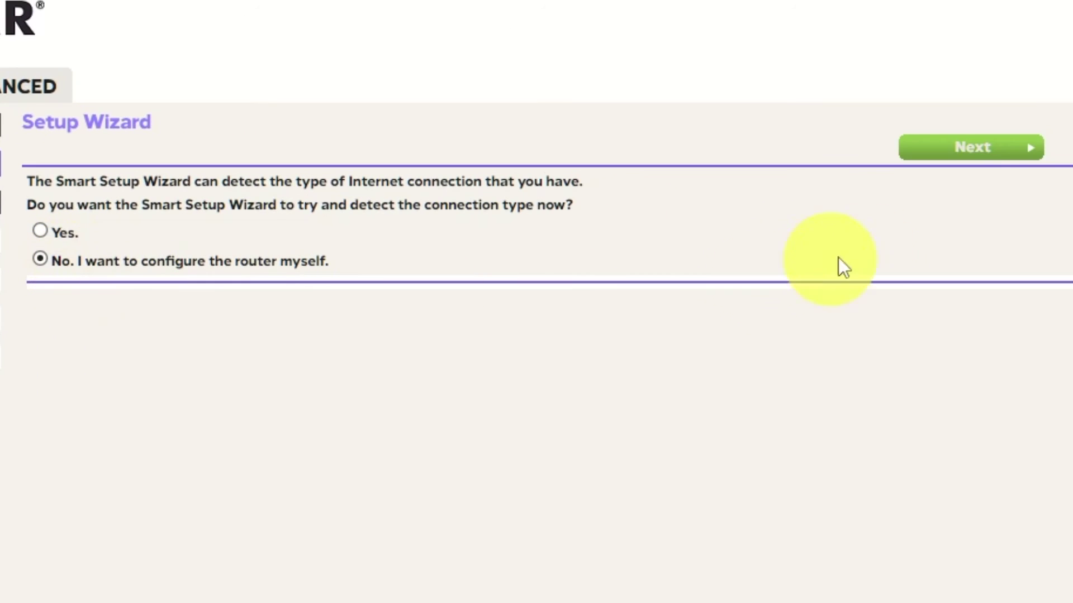
pyautogui.click(1053, 148)
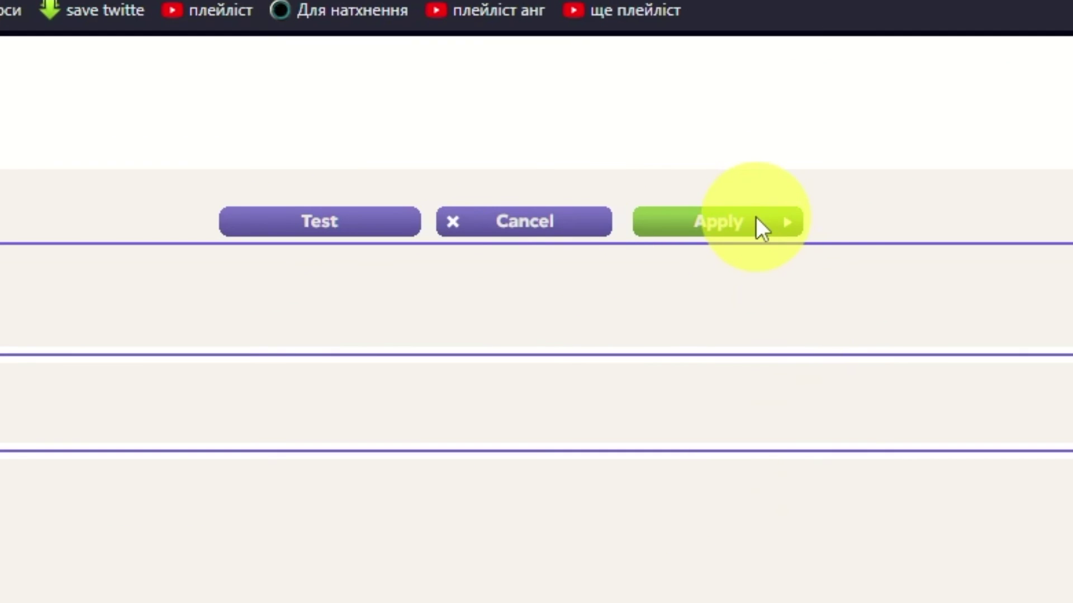
# Apply the dynamic-IP internet settings, then reboot the router from ADVANCED Home
pyautogui.click(757, 222)
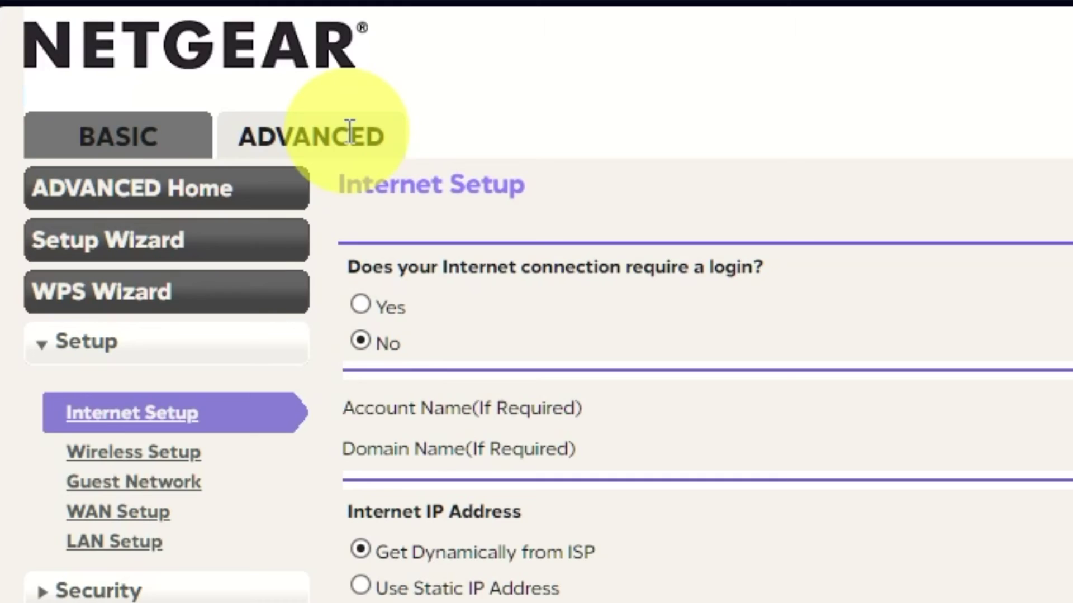
pyautogui.click(350, 132)
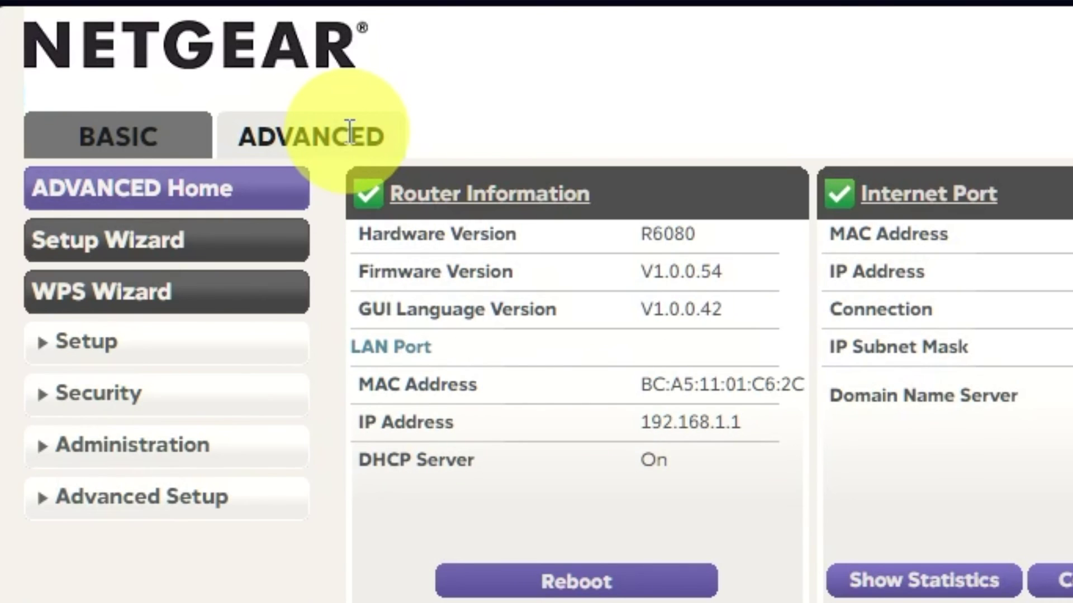
pyautogui.click(262, 192)
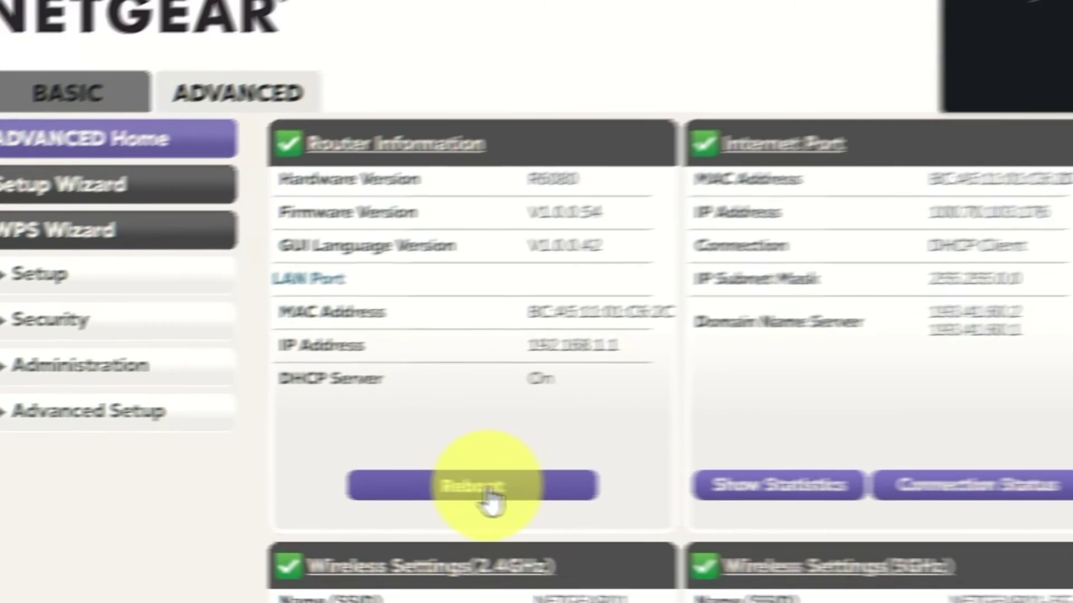
pyautogui.click(558, 485)
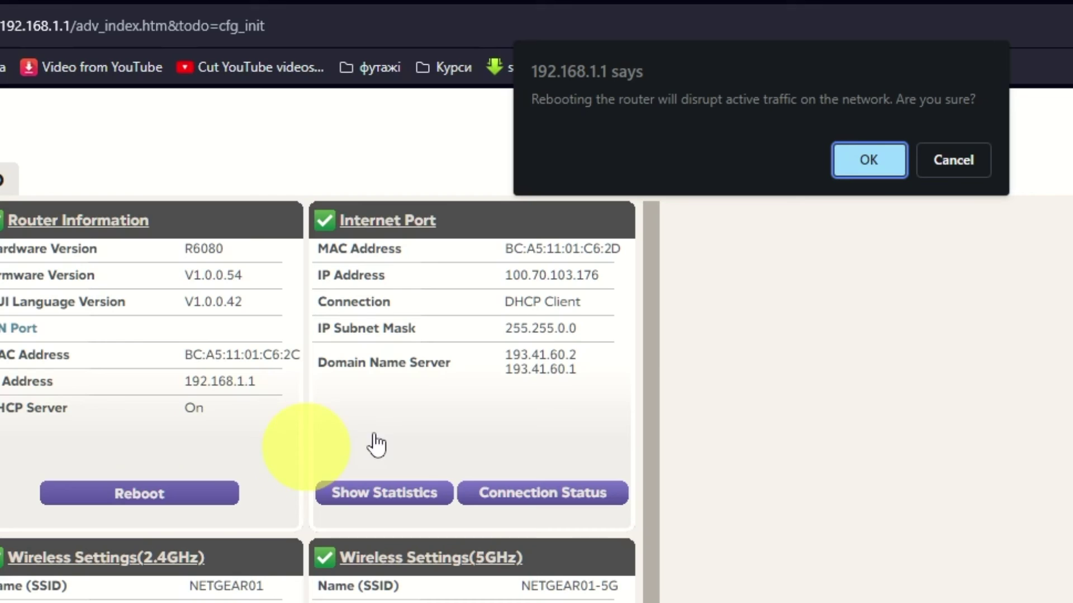
pyautogui.click(856, 163)
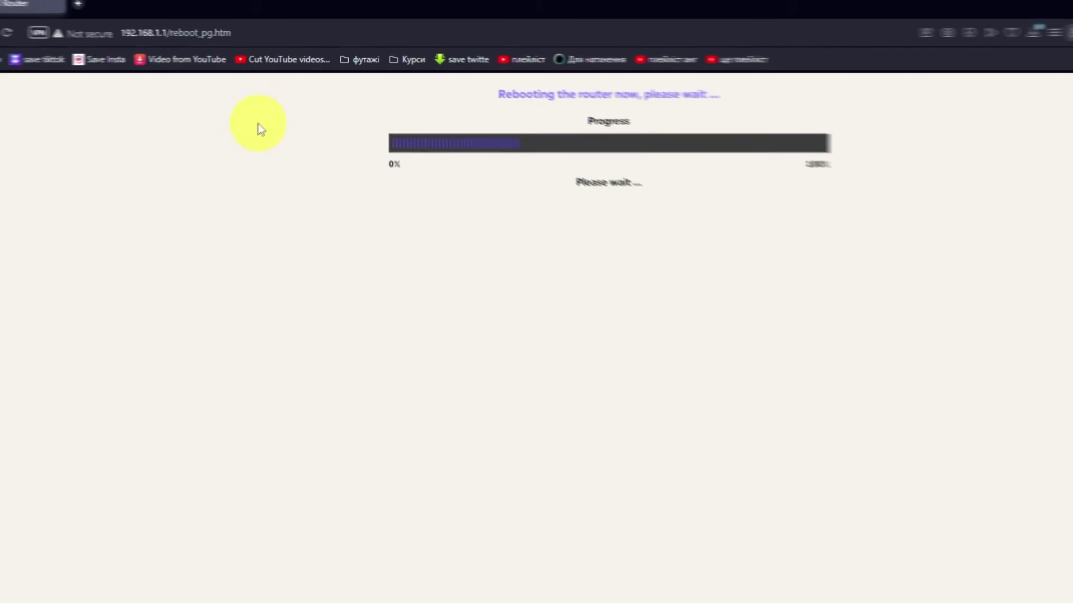
# Try loading YouTube in a new tab to test the connection during the reboot
pyautogui.hotkey('ctrl', 't')
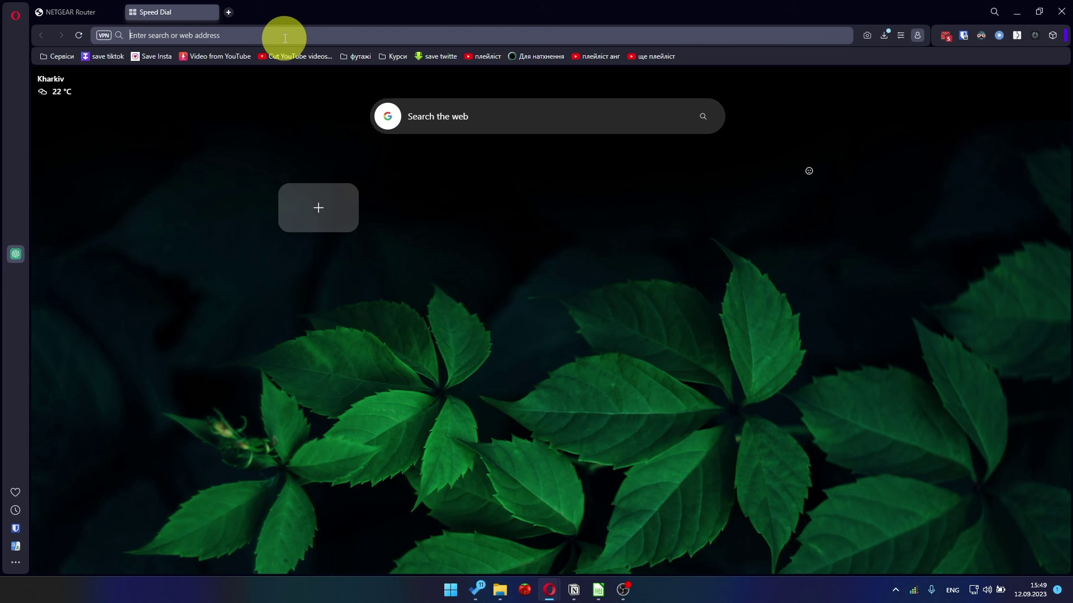
pyautogui.write('youtube.com')
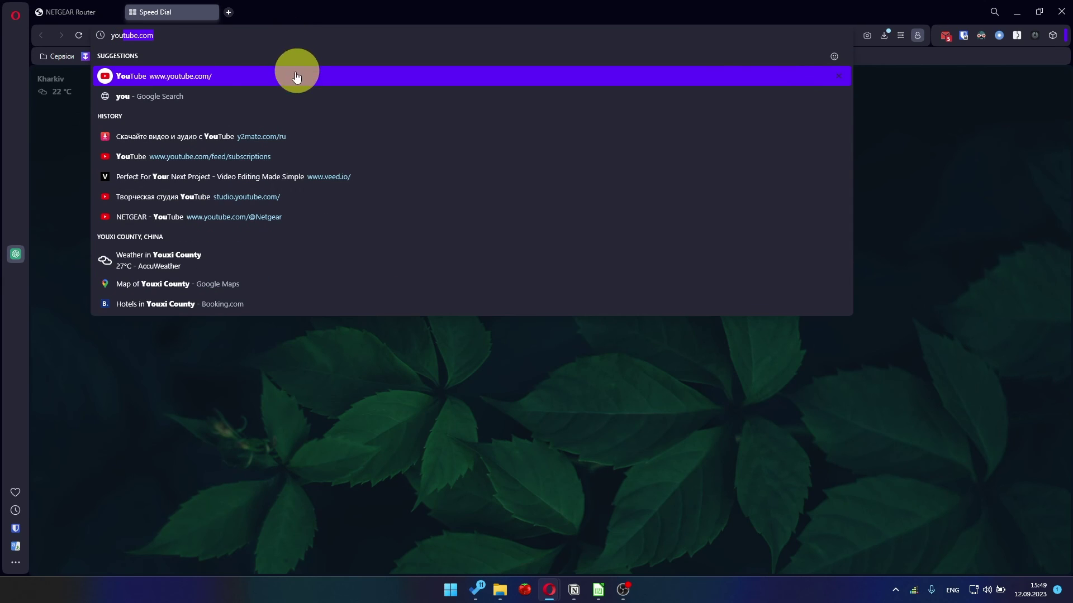
pyautogui.click(197, 76)
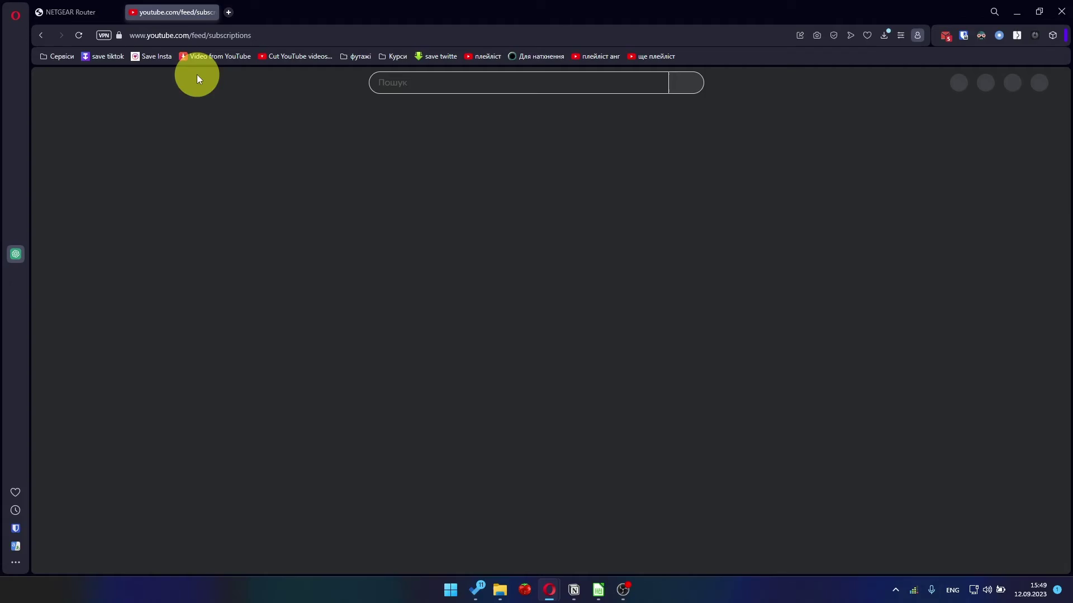
pyautogui.click(251, 37)
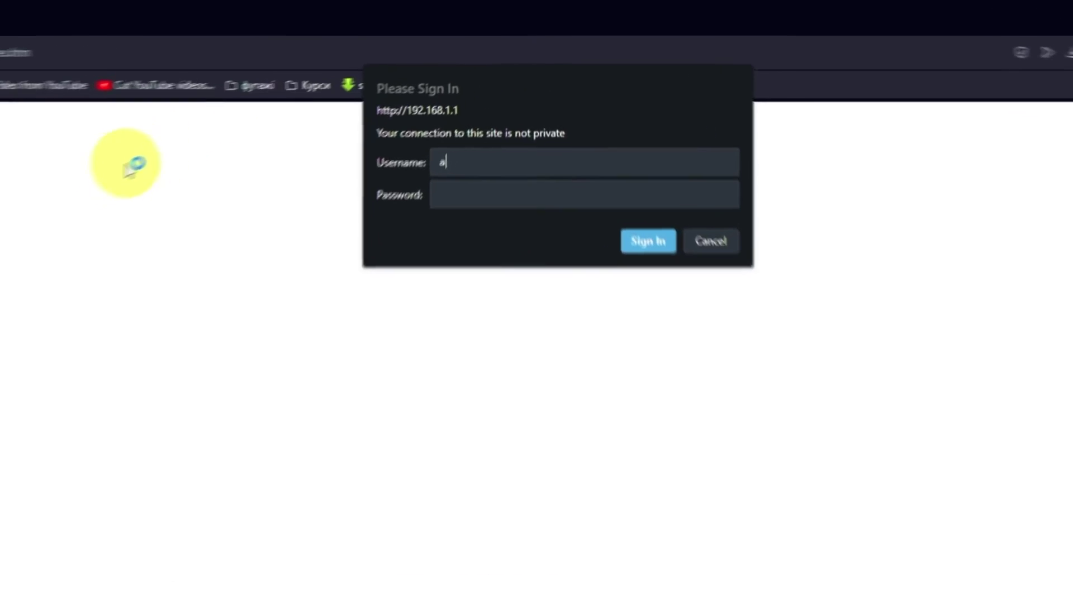
# Sign back in to the router with the admin password
pyautogui.click(476, 275)
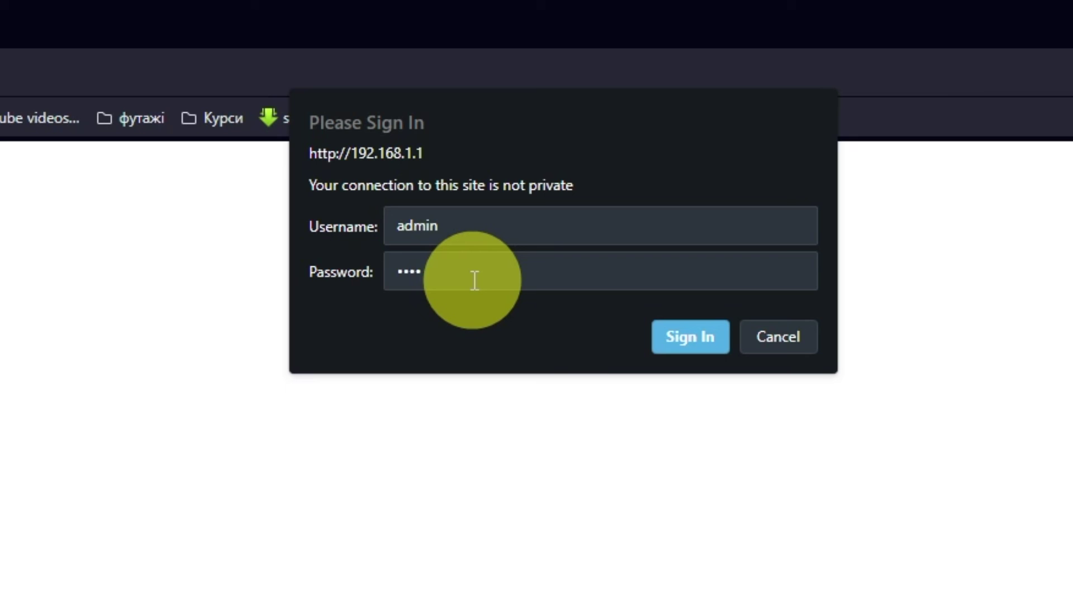
pyautogui.write('•••••••••••')
pyautogui.click(690, 336)
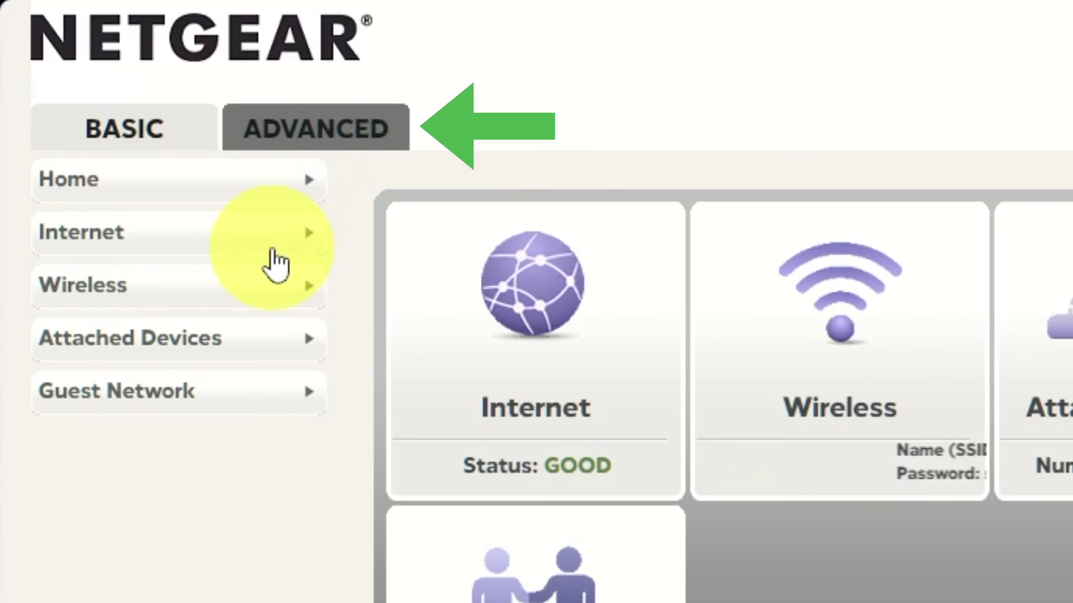
# Set Internet Setup to Use Computer MAC Address, apply it, and return to ADVANCED Home
pyautogui.click(349, 156)
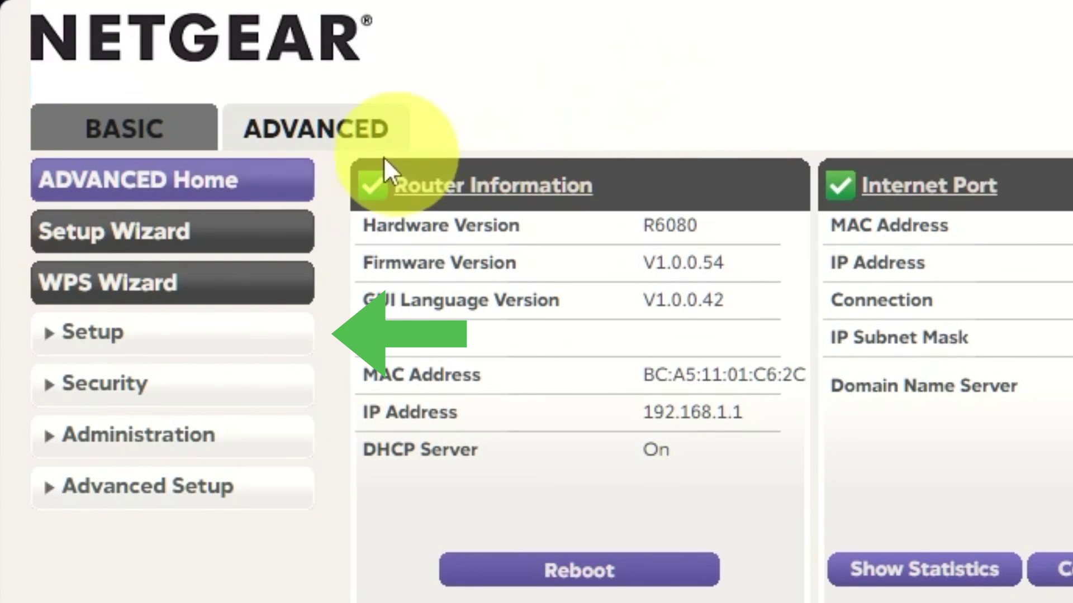
pyautogui.click(204, 339)
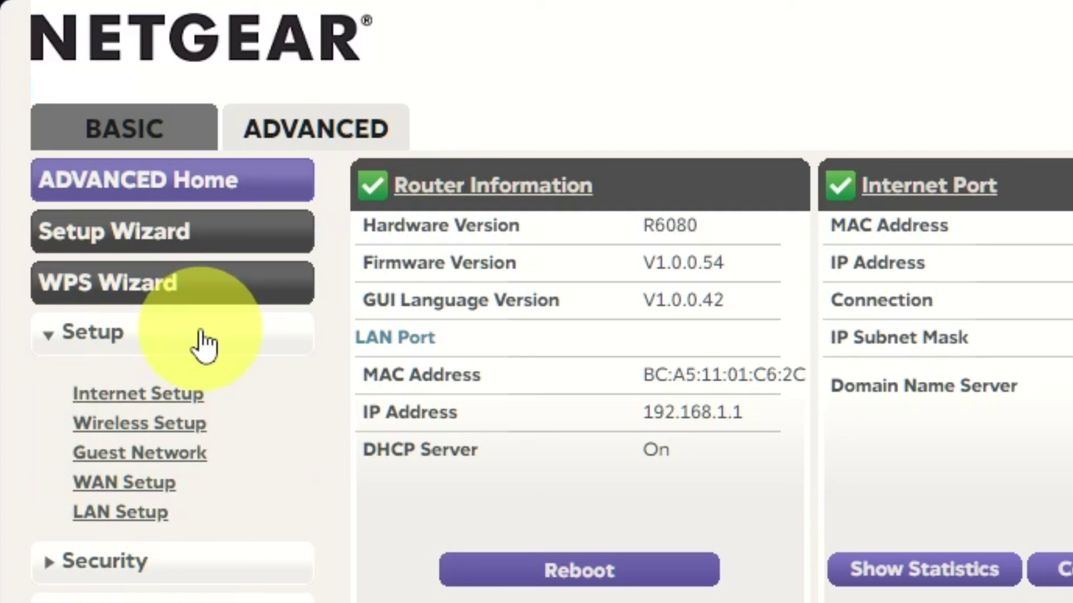
pyautogui.click(176, 394)
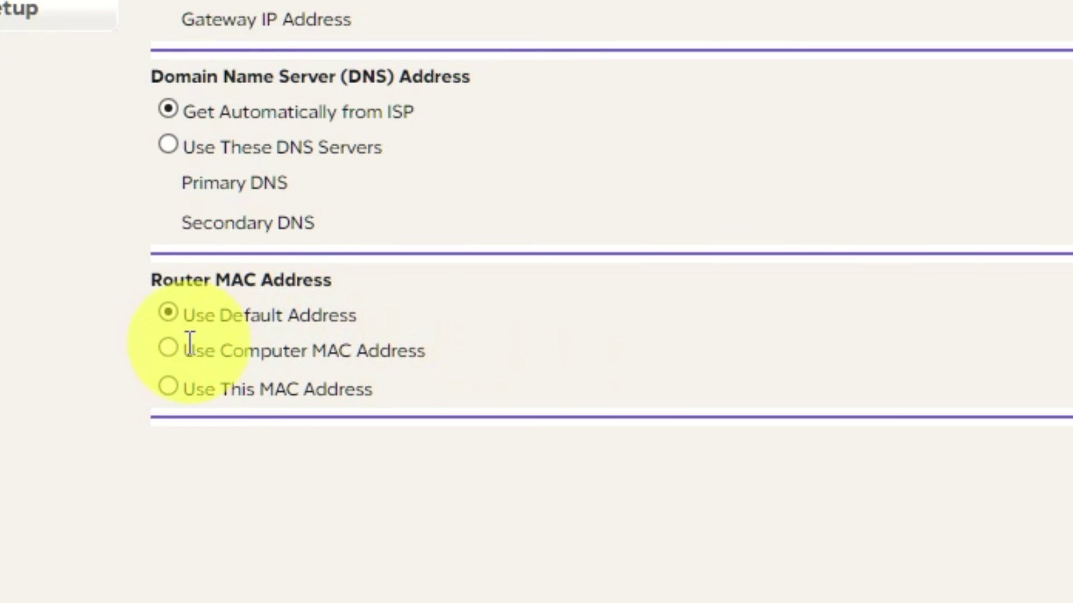
pyautogui.click(168, 347)
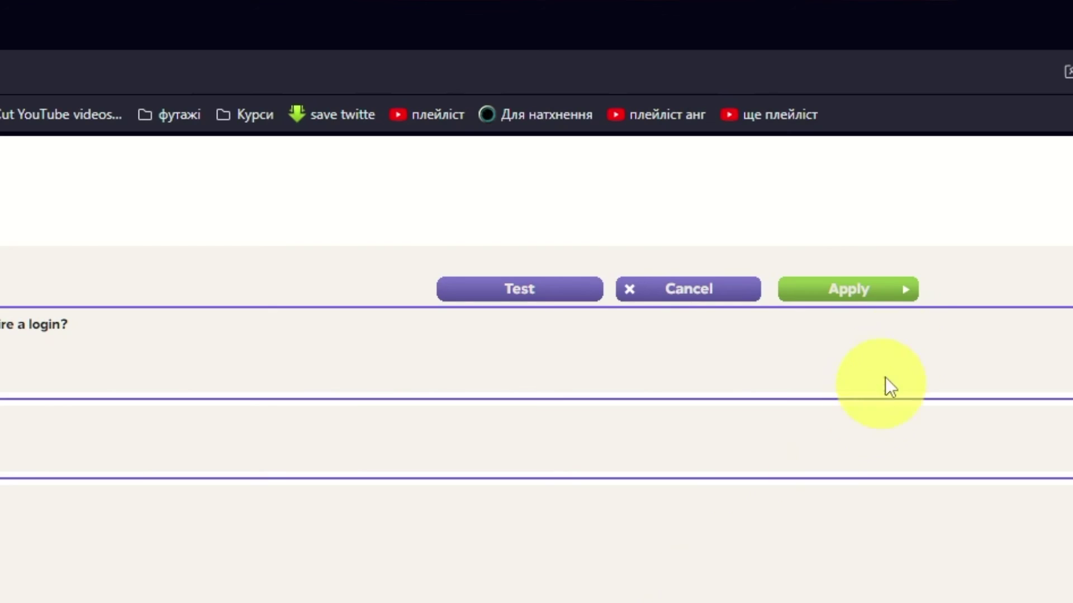
pyautogui.click(909, 296)
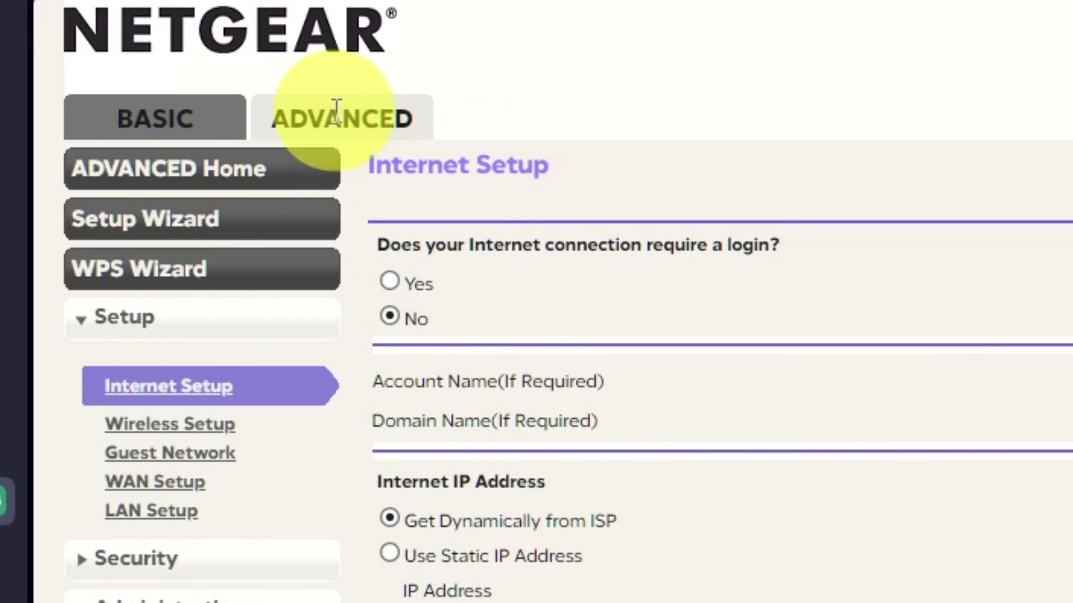
pyautogui.click(282, 169)
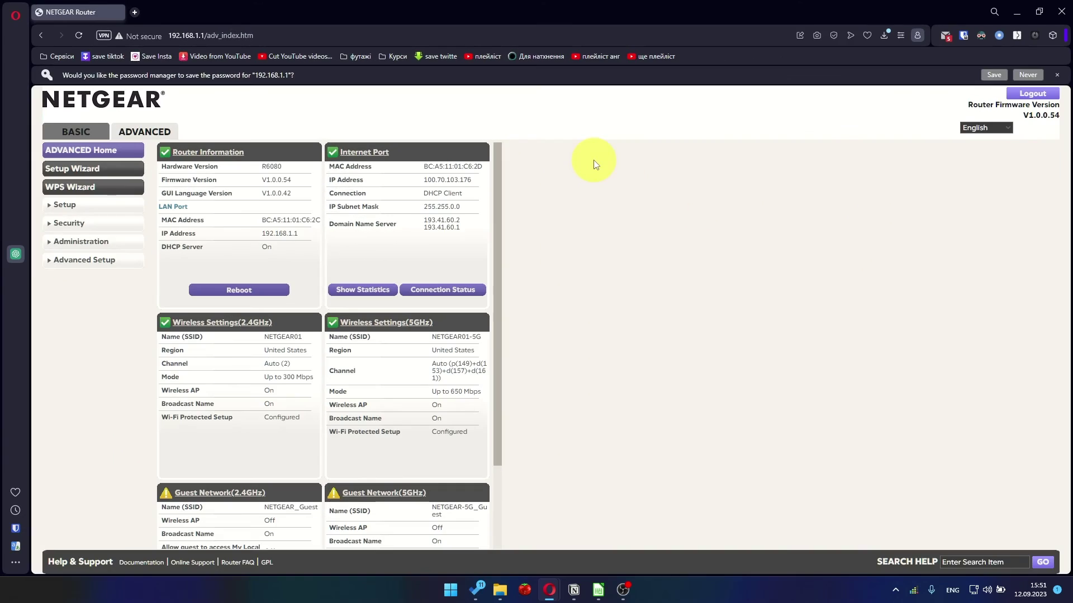
# Load youtube.com in a new Opera tab to confirm the router's internet connection works
pyautogui.hotkey('ctrl', 't')
pyautogui.write('youtube.com')
pyautogui.click(297, 76)
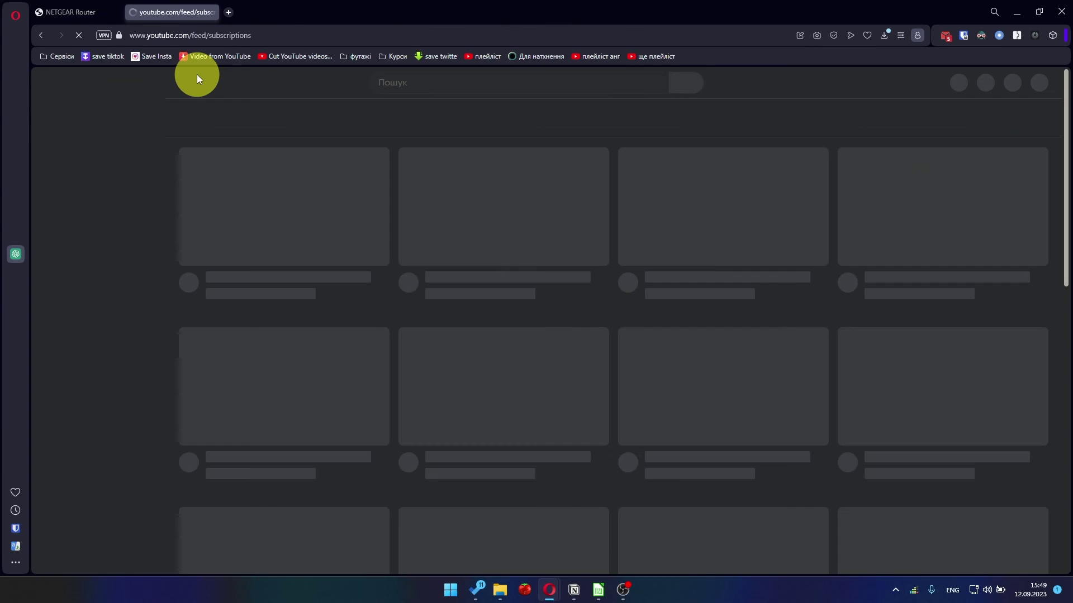